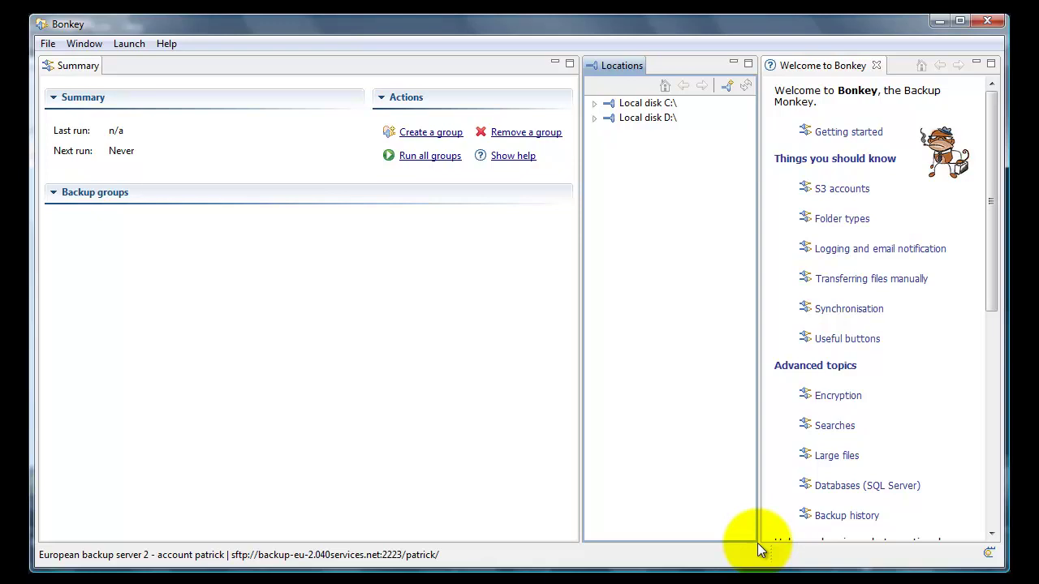
Create a backup group named 'Backup of Books' that runs every 5 days.
click(433, 134)
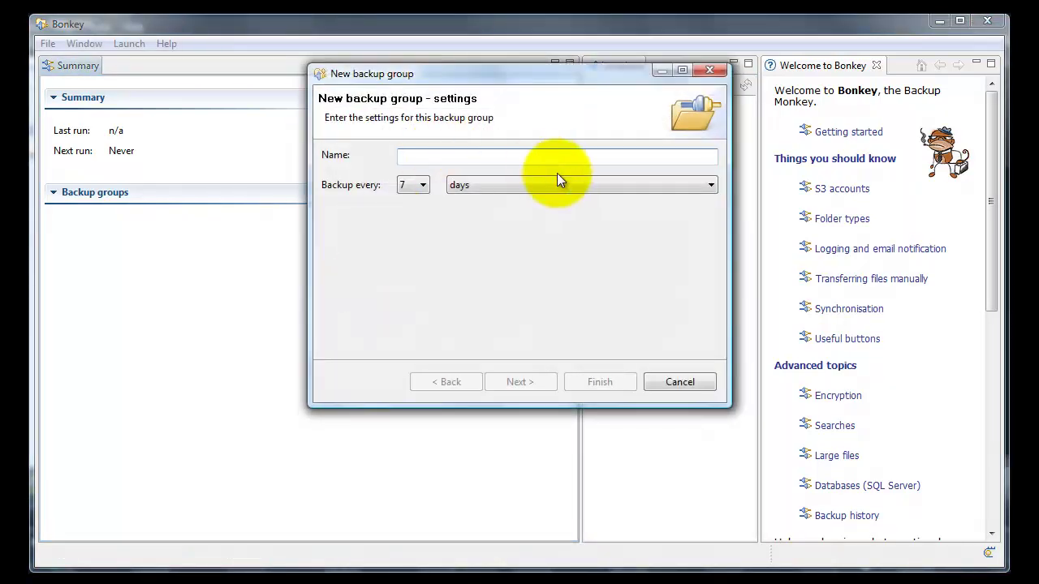
text(Back)
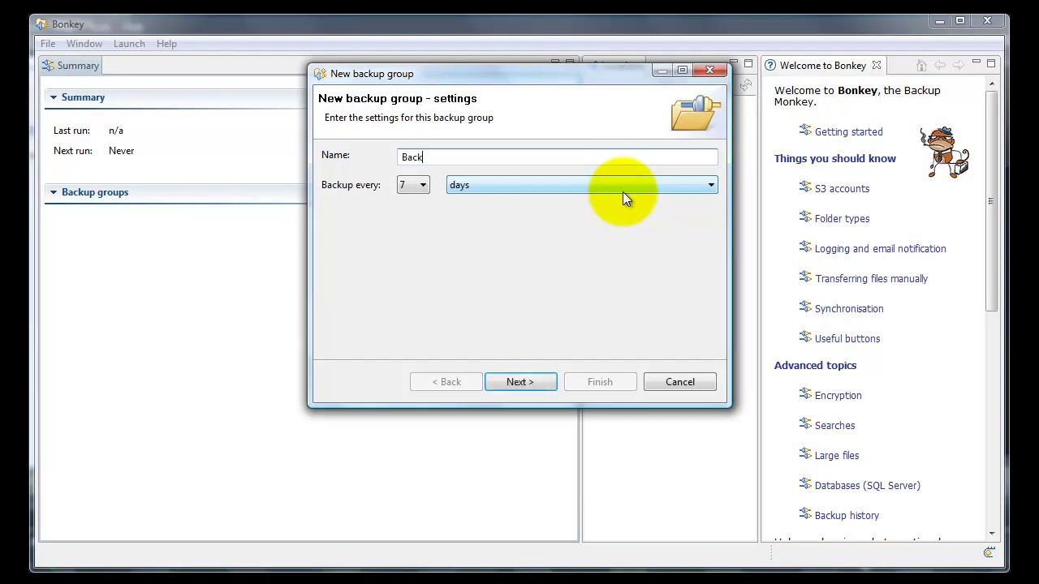
text(up of Books)
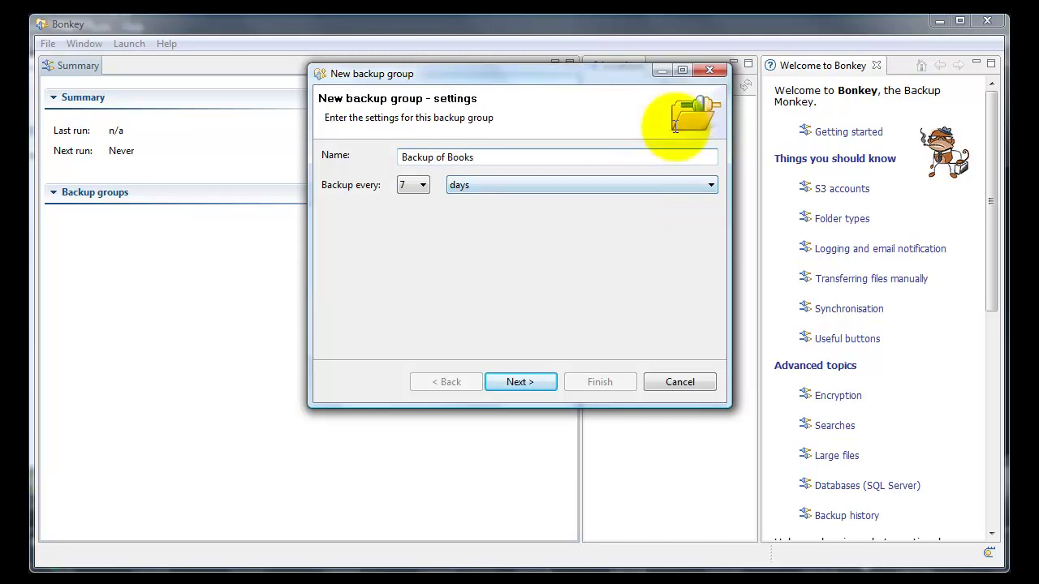
click(414, 185)
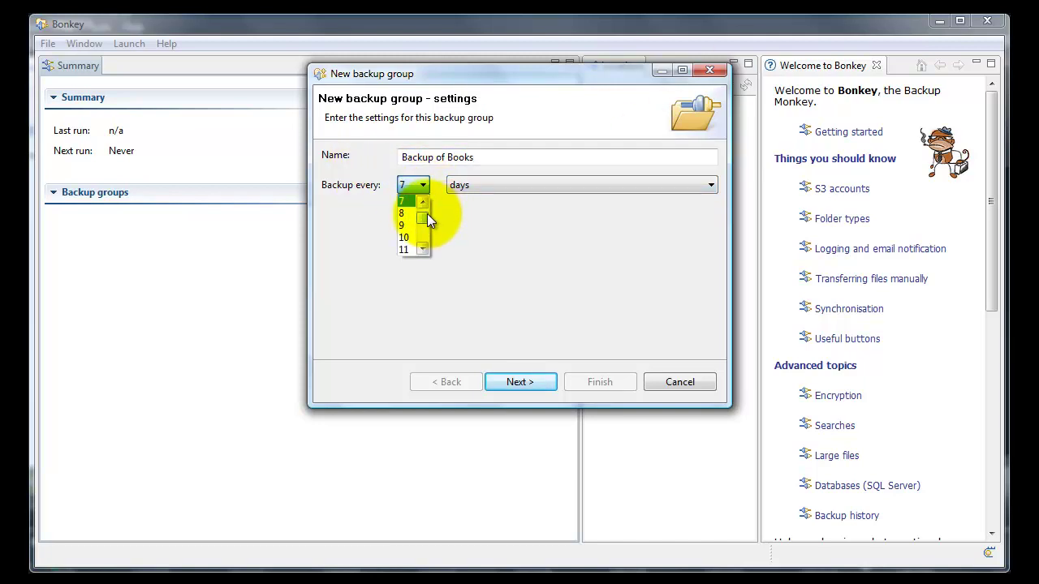
click(422, 203)
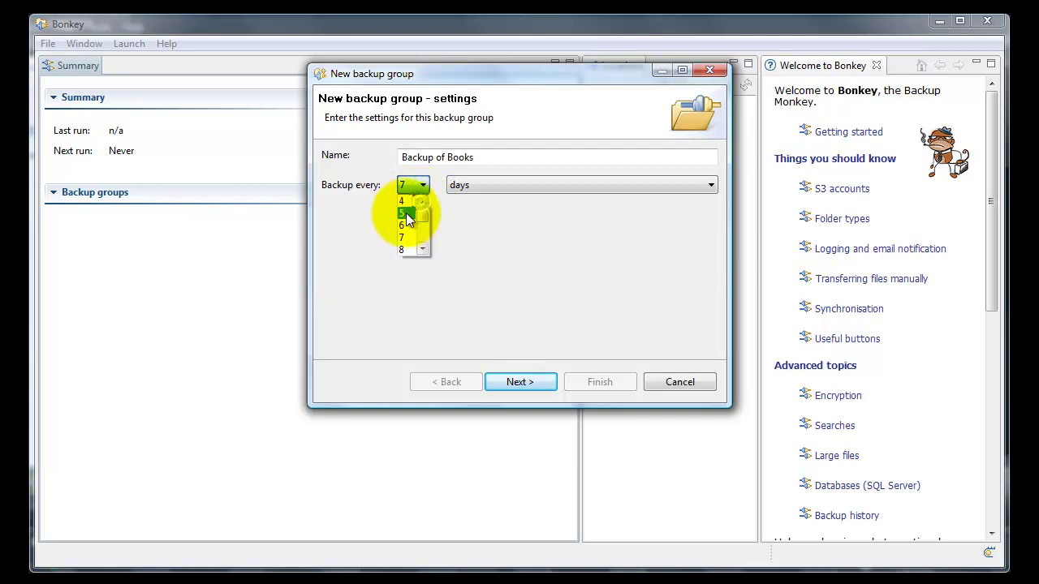
click(406, 212)
click(477, 186)
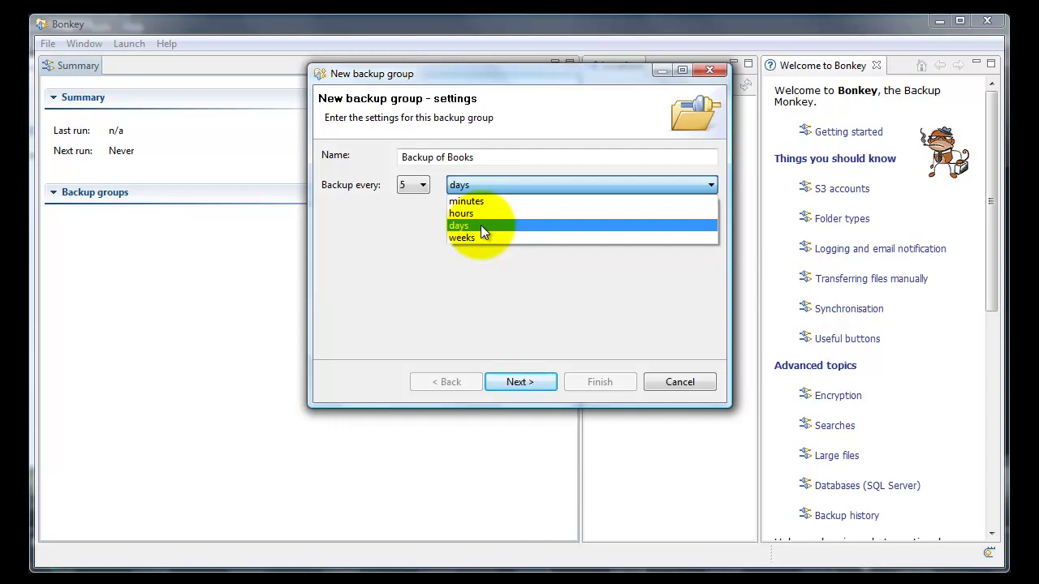
click(481, 225)
click(530, 382)
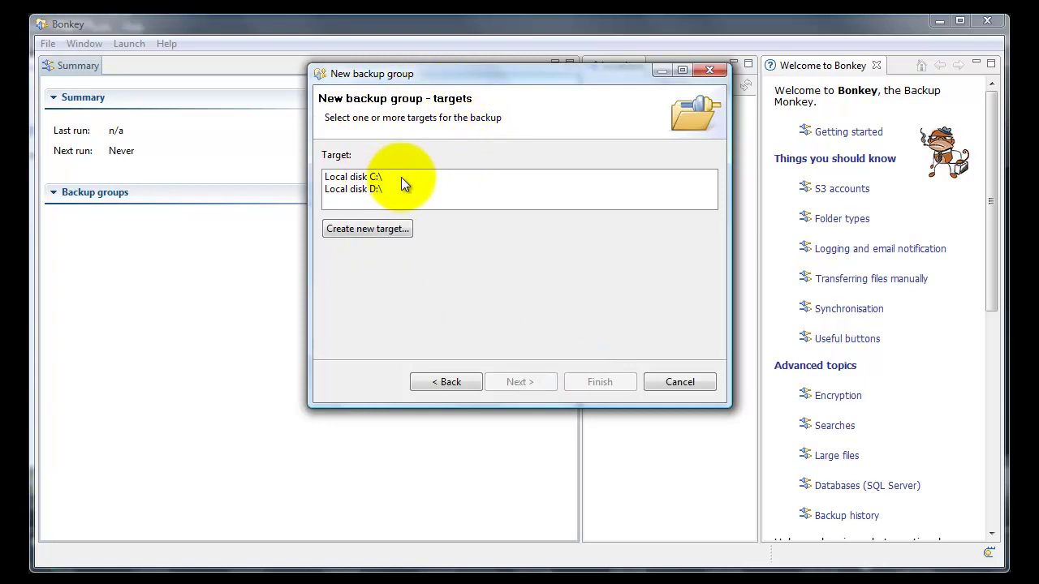
Add a new target of type SFTP location that requires a username and password.
click(368, 232)
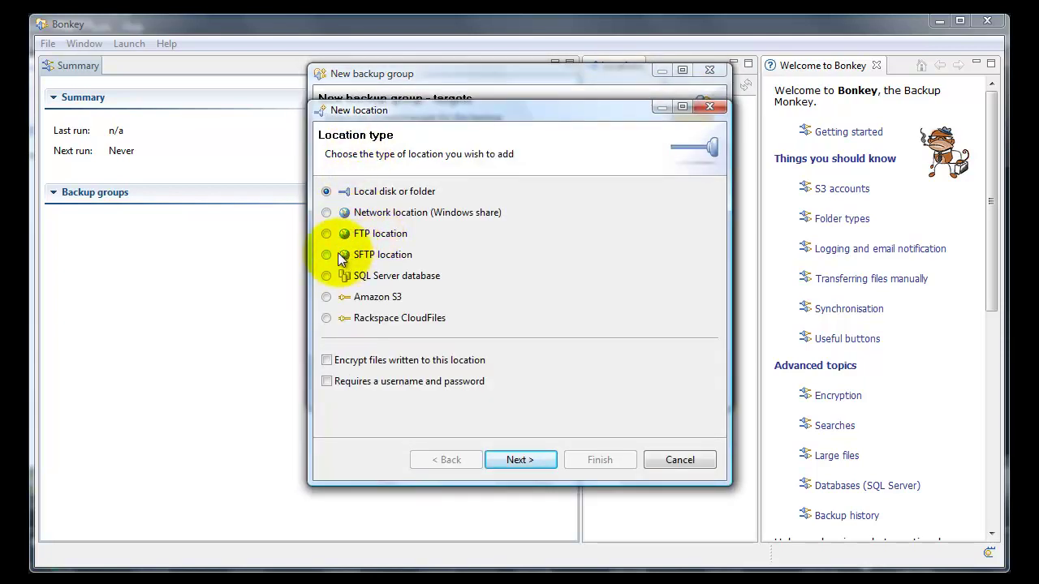
click(326, 255)
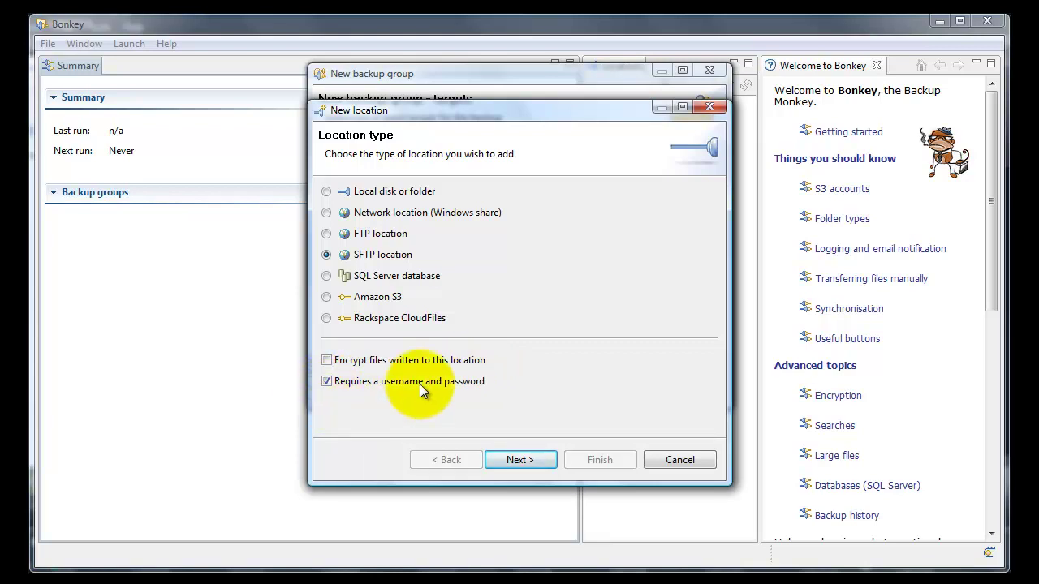
click(528, 457)
Enter the address sftp://backup-eu-2.040services.net:2223/ followed by the account's home folder path.
click(379, 192)
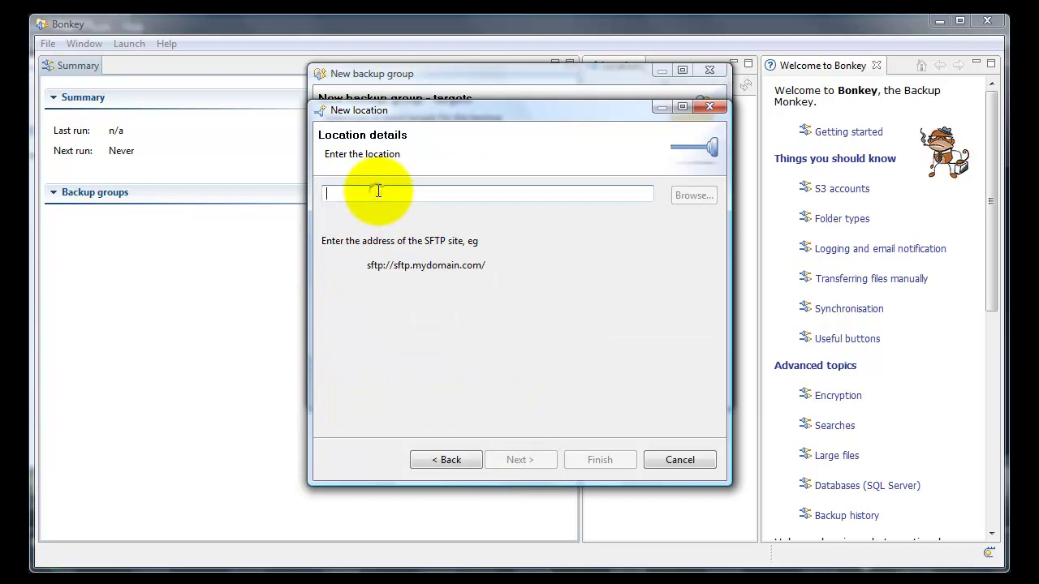
text(sftp://)
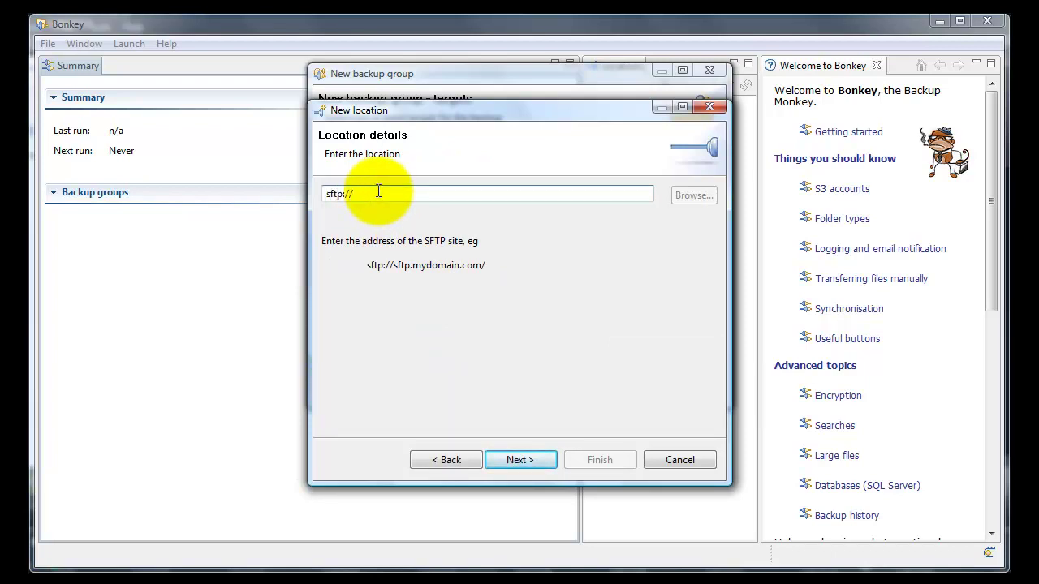
text(backup-eu-2.040services.net)
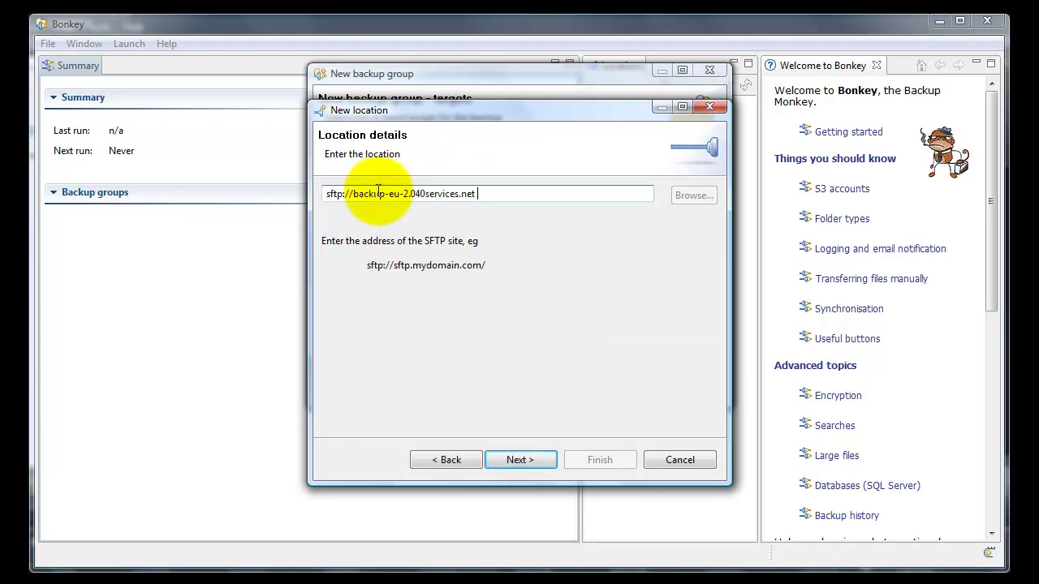
key(BackSpace)
text(/patrick/)
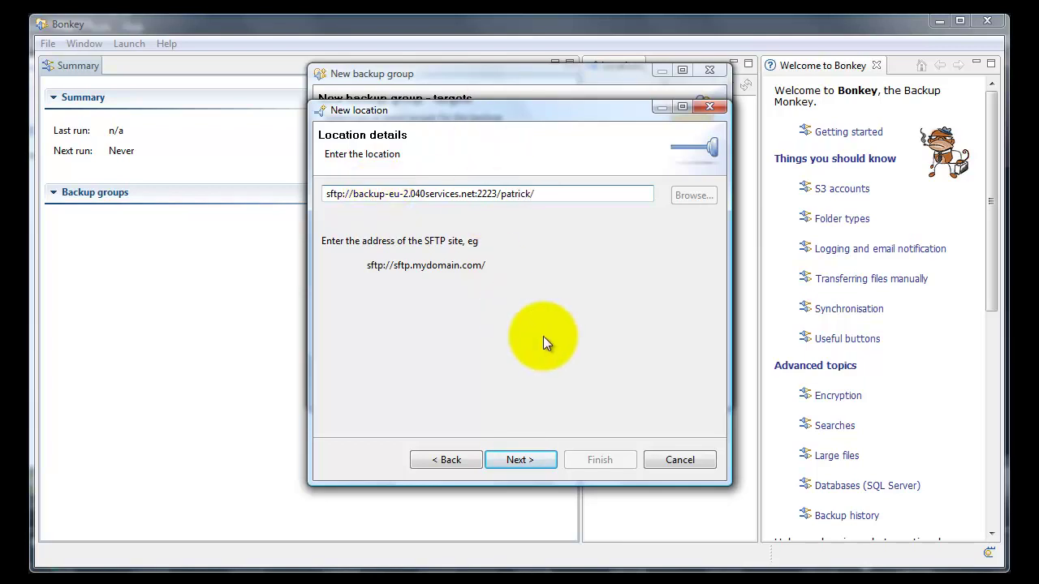
Enter the SFTP account's username and password, keeping Save password checked.
click(519, 460)
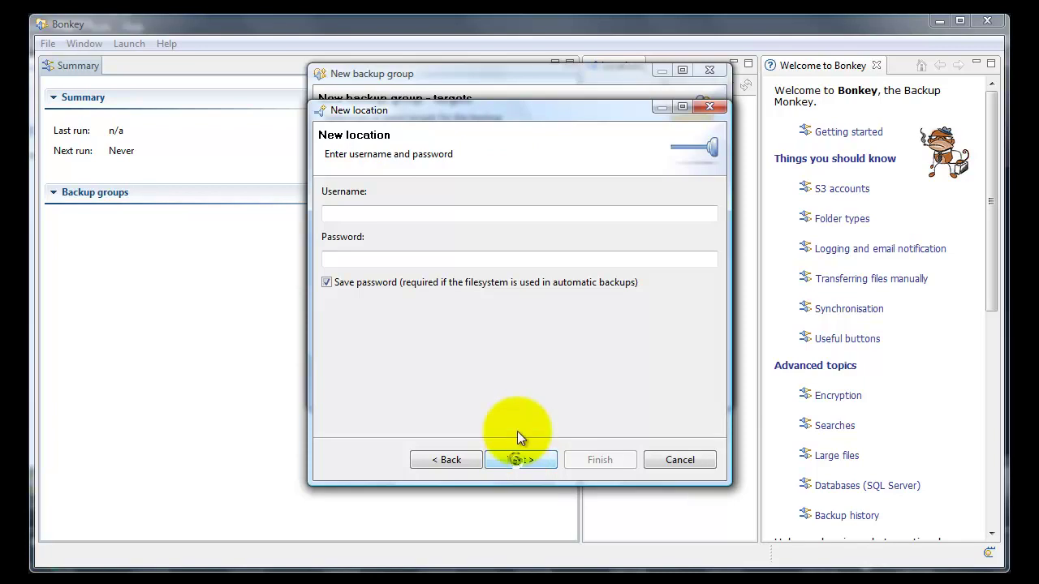
text(patrick)
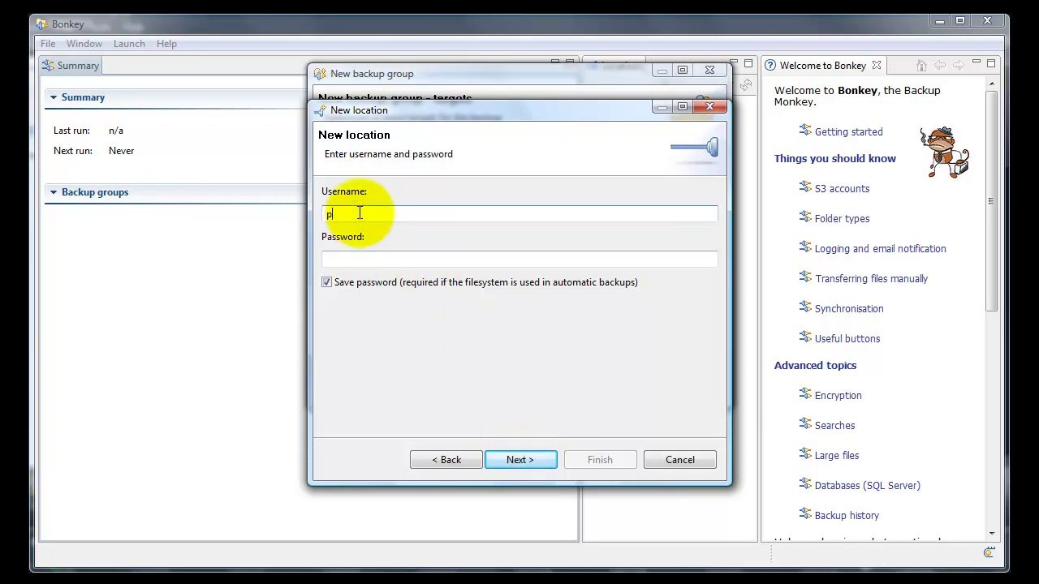
key(Tab)
text(•••••••••)
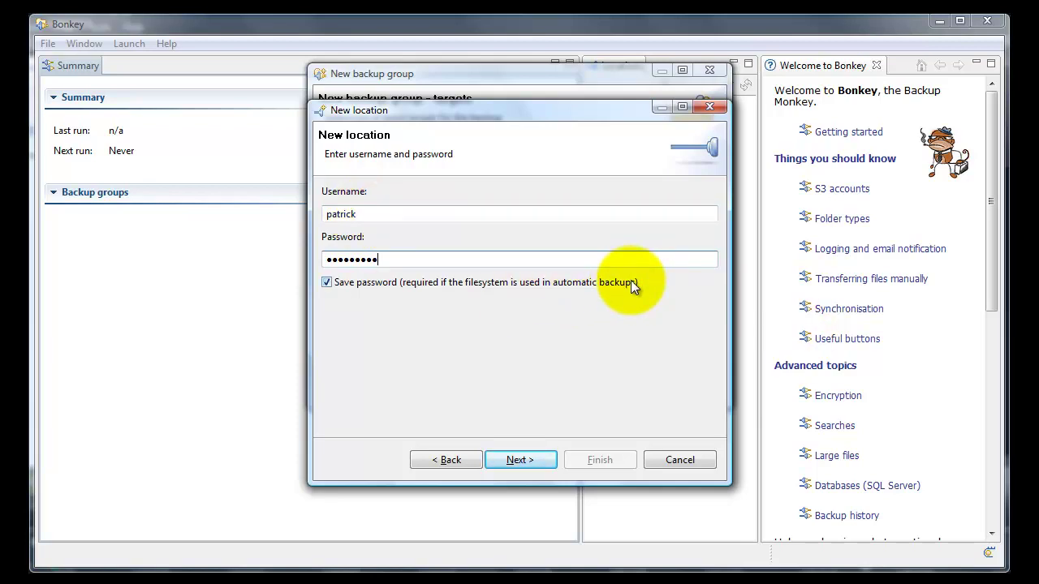
drag(497, 115, 630, 126)
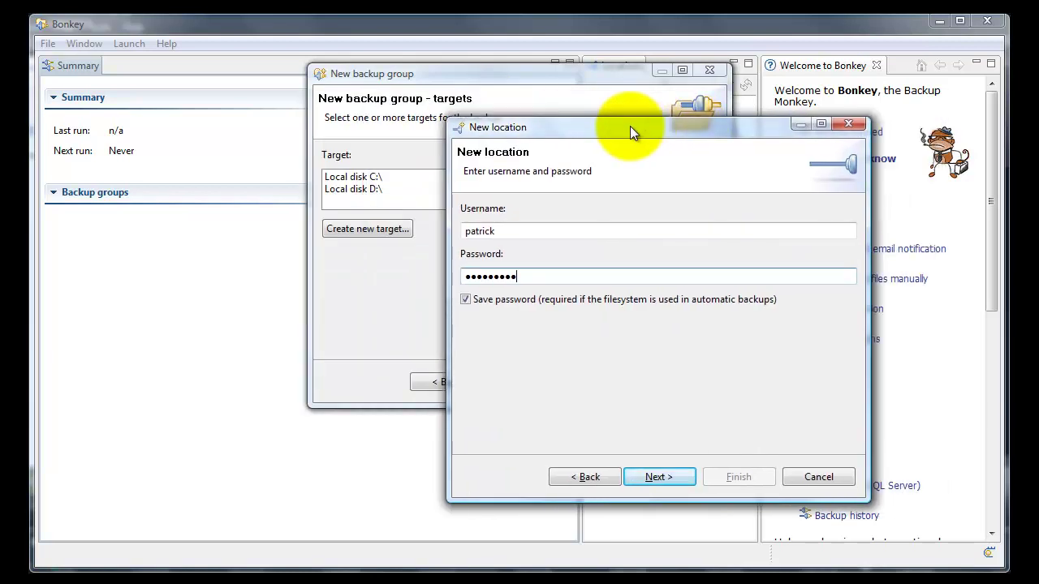
click(659, 478)
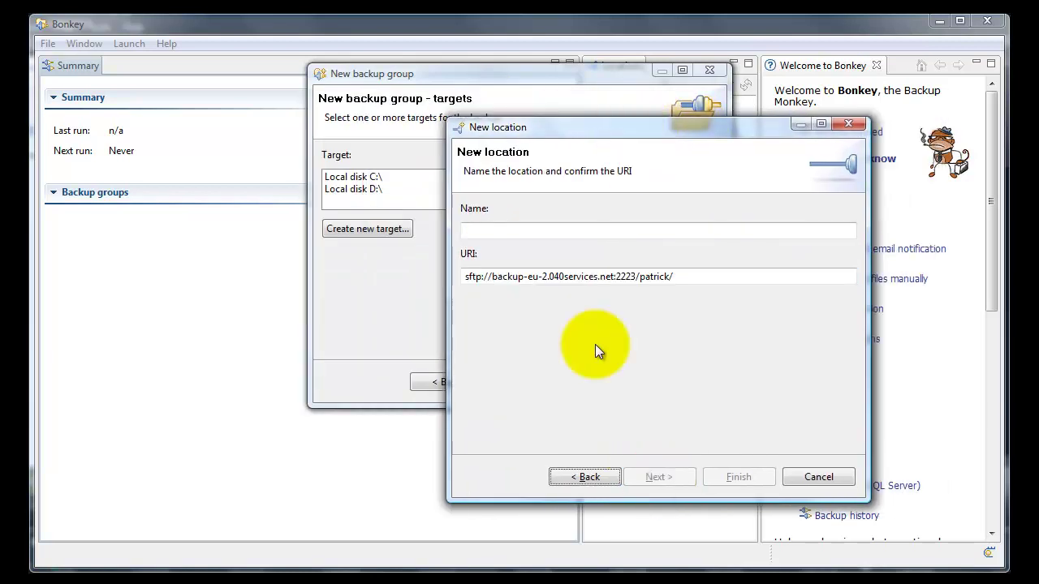
Name the location 'Offsite Backup Server Europe' plus the account name, and select it as the group's target.
click(495, 232)
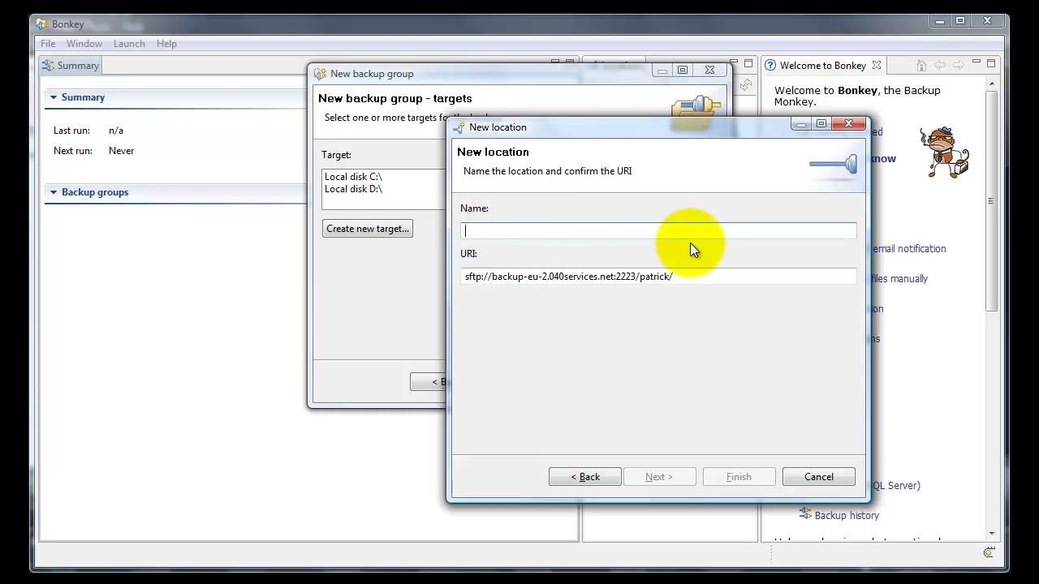
text(Off)
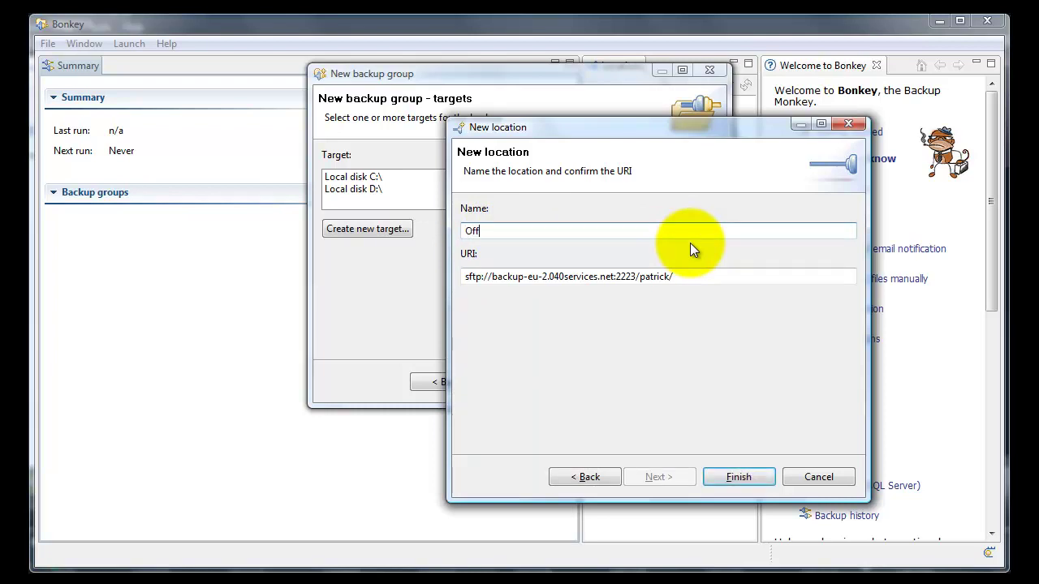
text(site Backup Server Europe for account patrick)
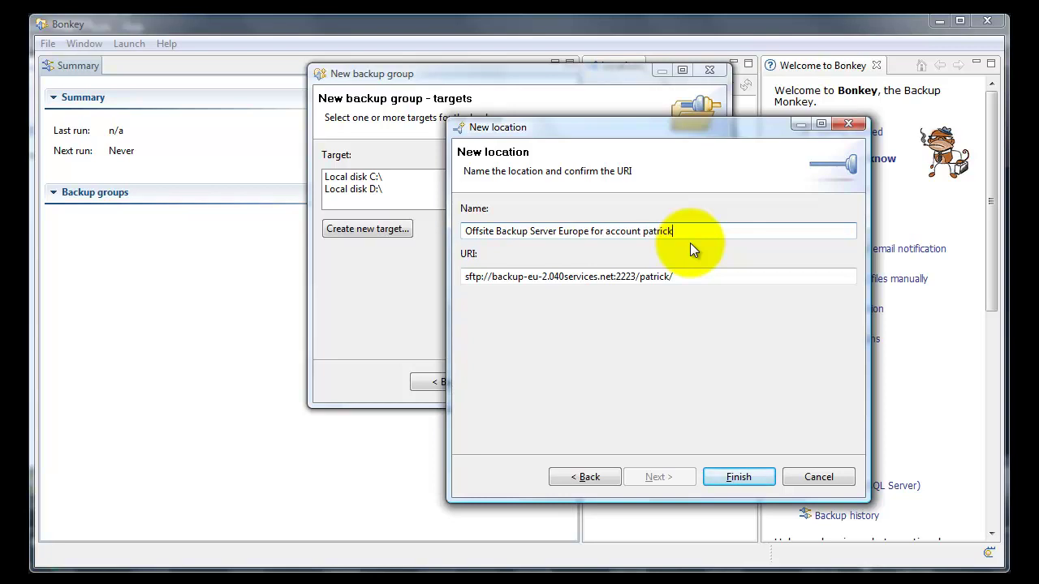
click(740, 475)
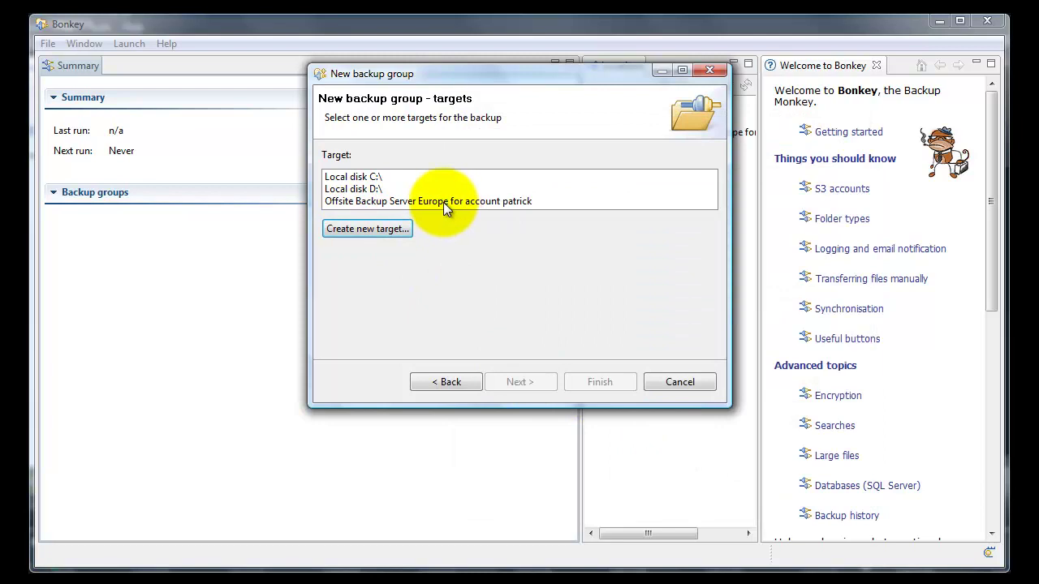
click(457, 200)
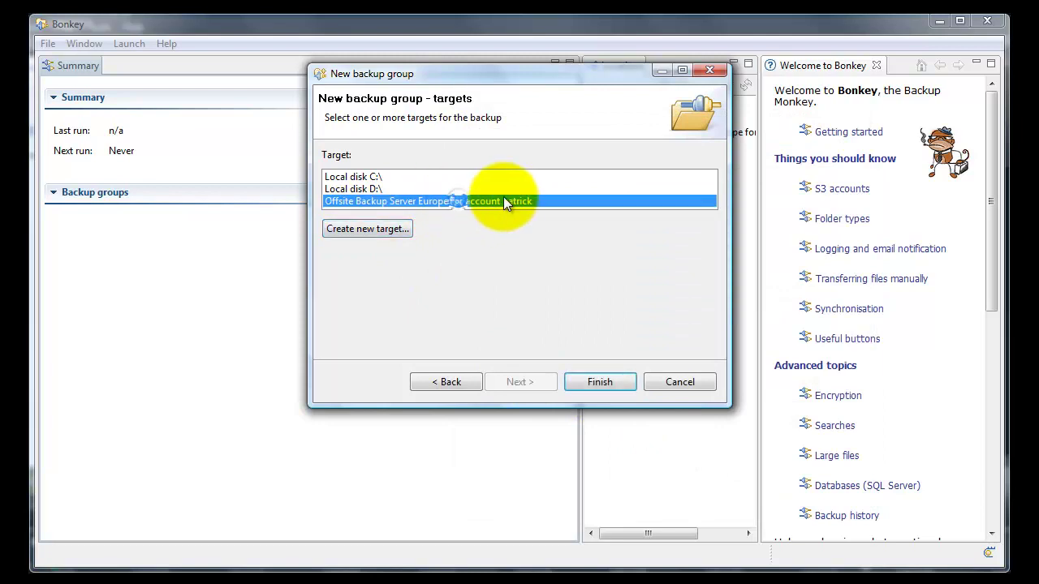
click(601, 382)
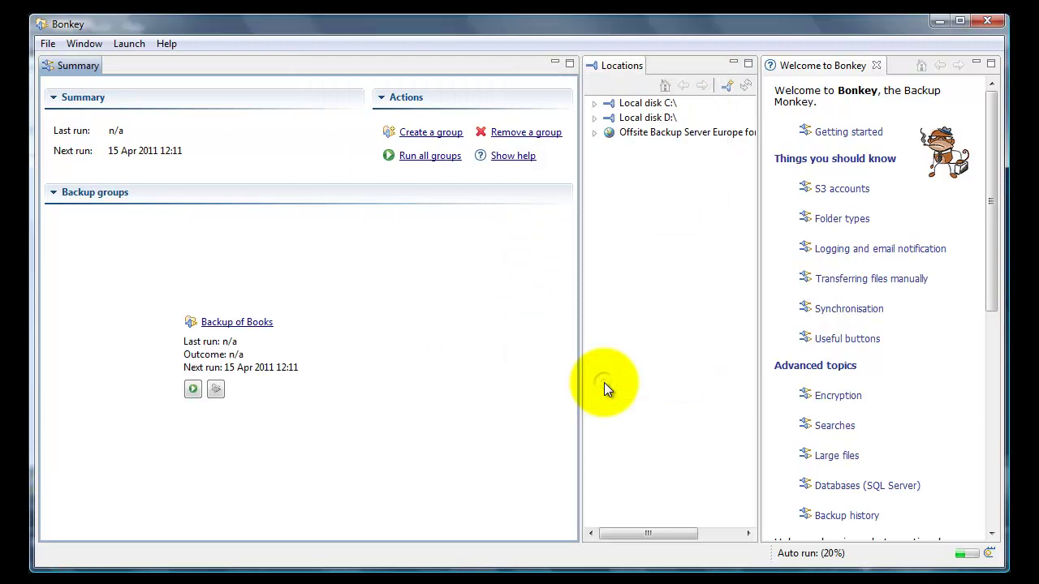
Remove the Book folder from Backup of Books and expand Local disk C:\ in Locations.
click(235, 323)
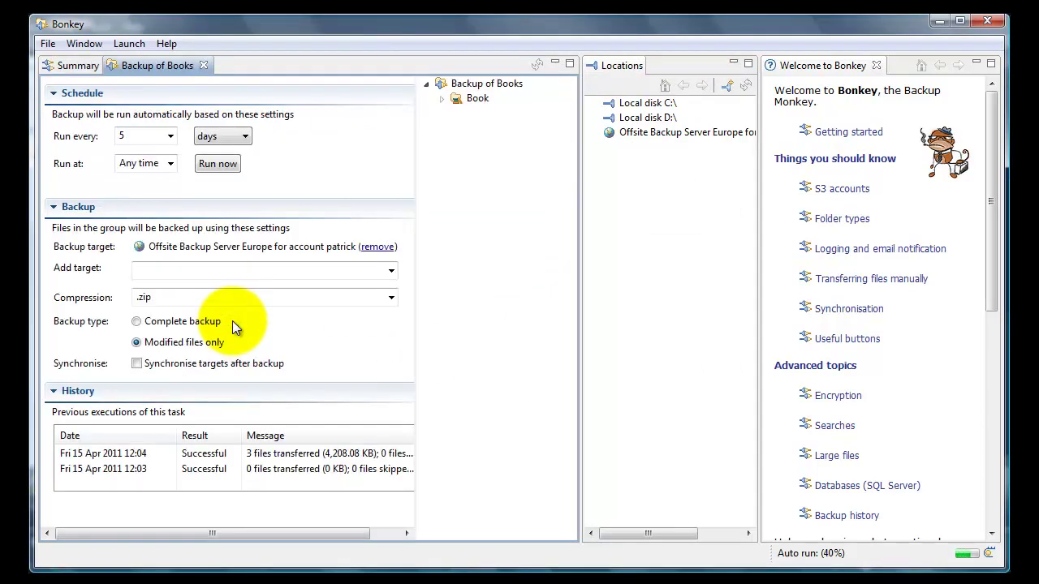
click(442, 99)
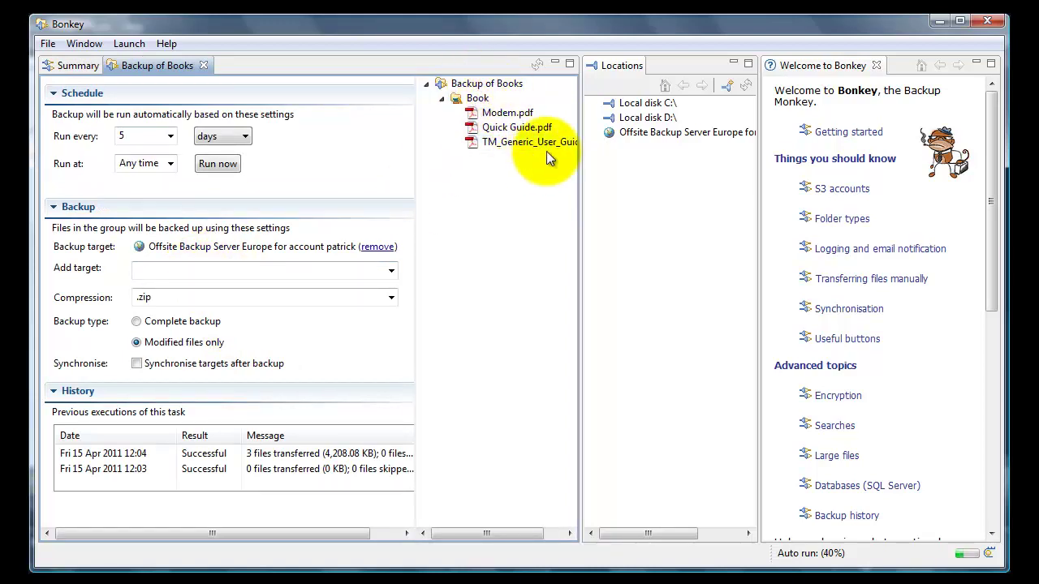
click(471, 99)
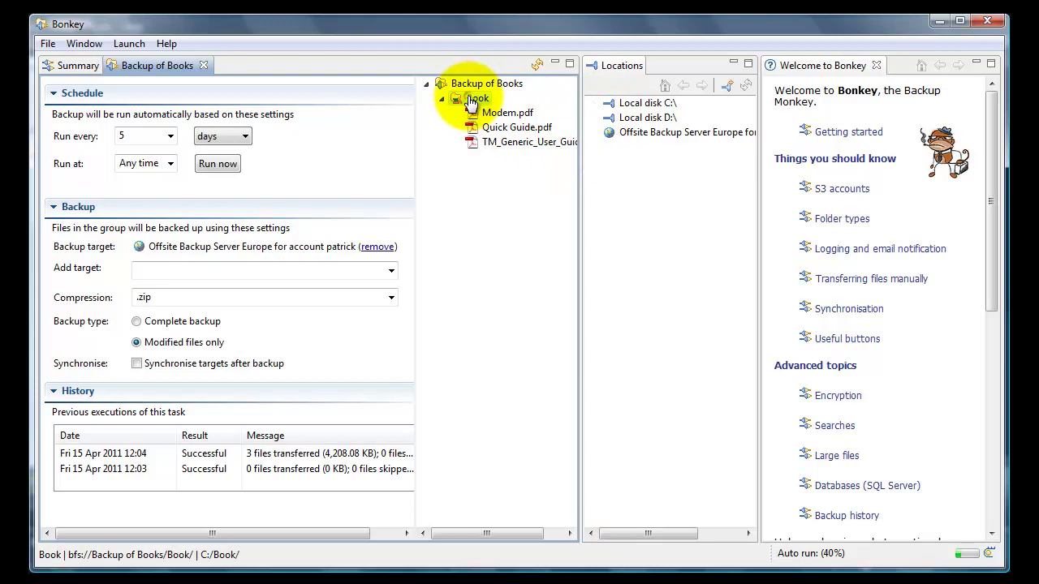
right_click(471, 99)
click(536, 187)
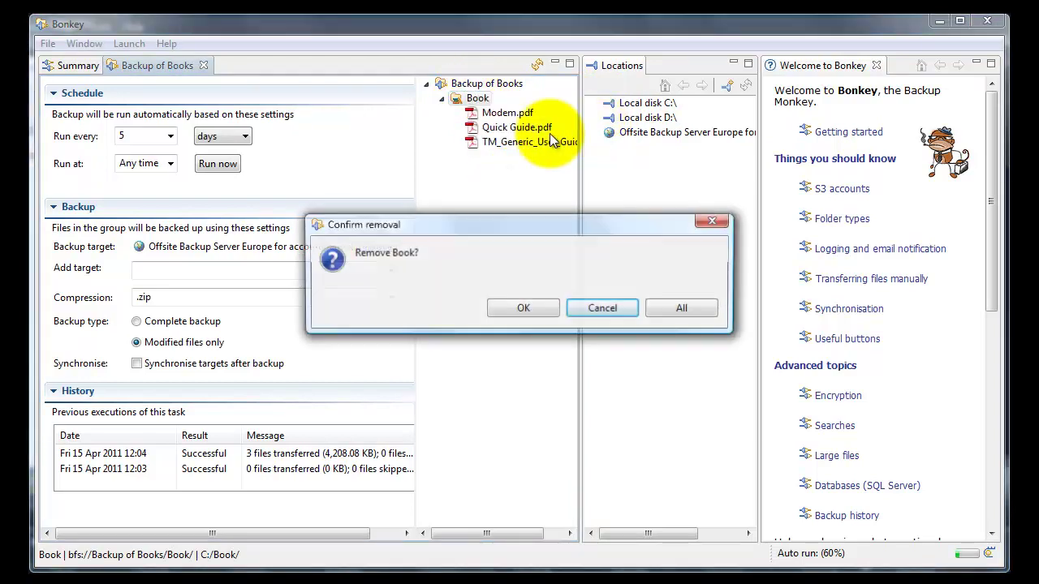
click(523, 307)
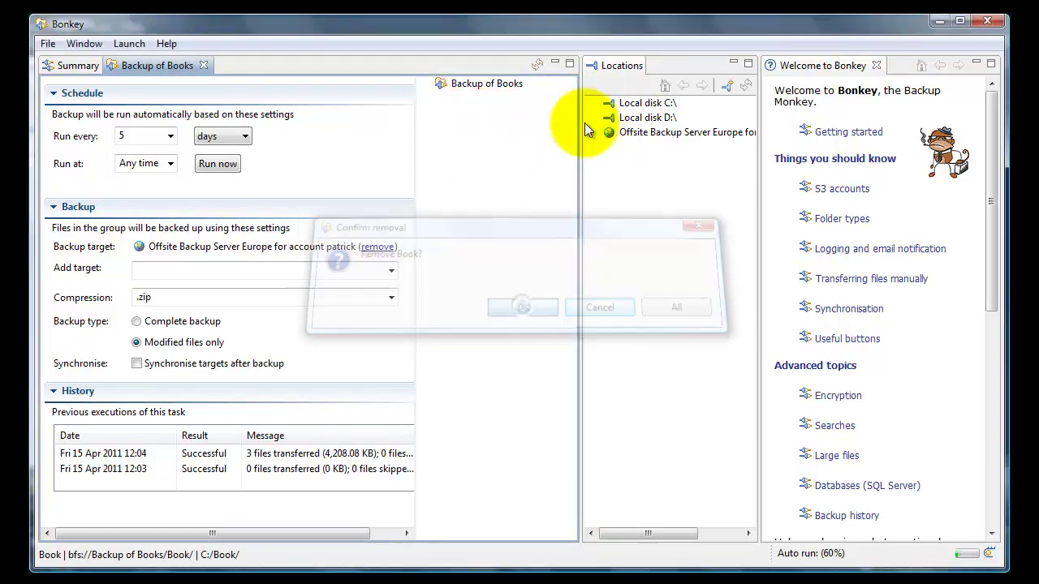
click(593, 104)
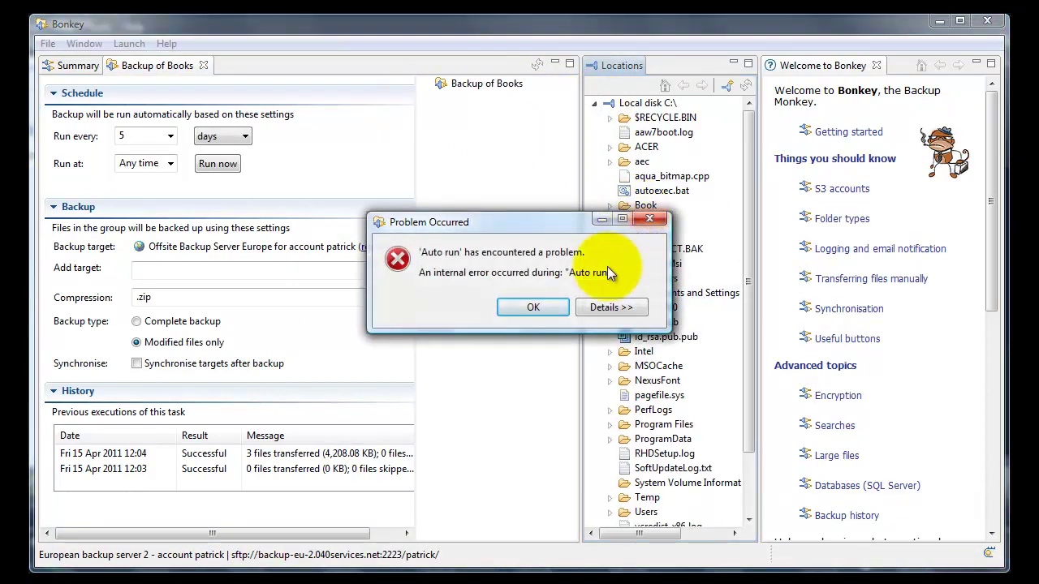
Dismiss the Auto run error, add C:\Book back to the group, and run a backup.
click(649, 220)
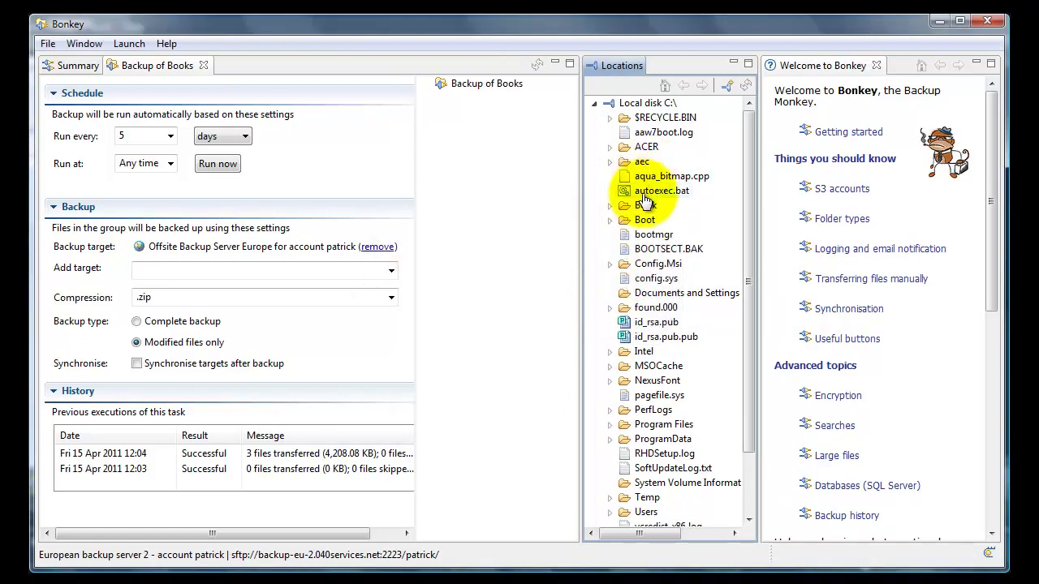
drag(646, 207, 485, 93)
click(441, 99)
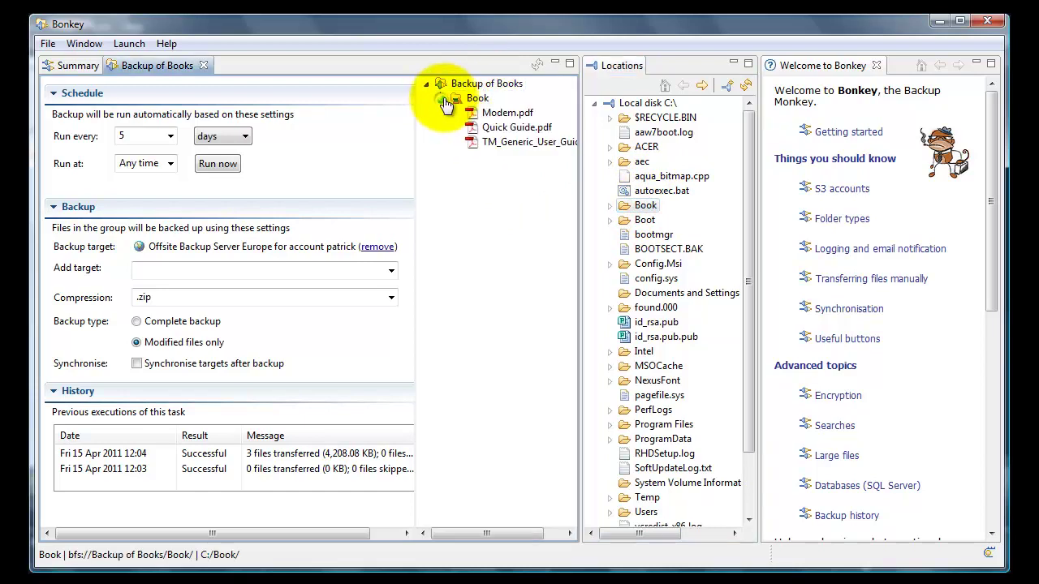
click(218, 163)
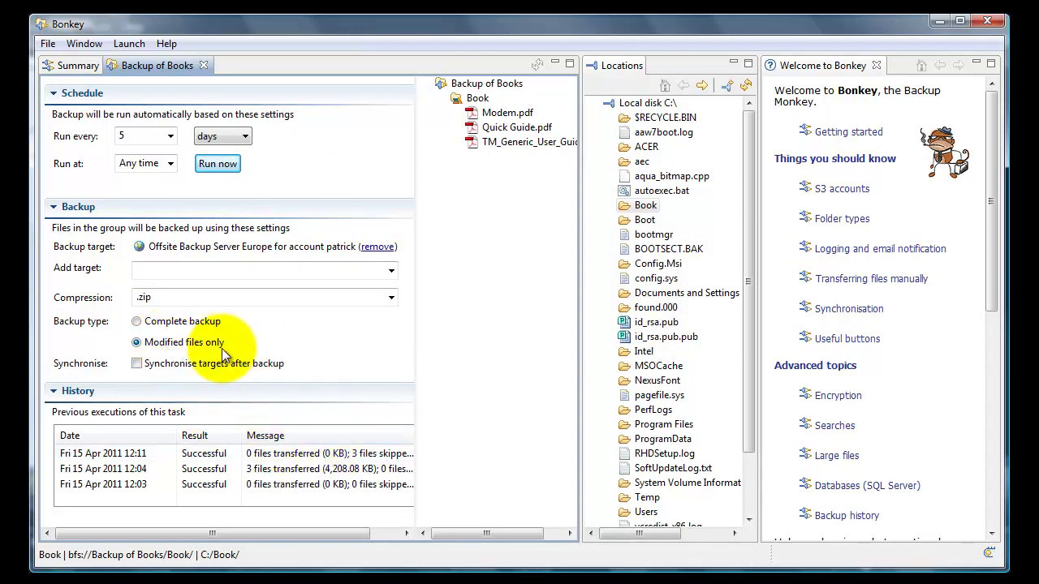
Change the backup type to Complete backup and run the backup now.
click(136, 322)
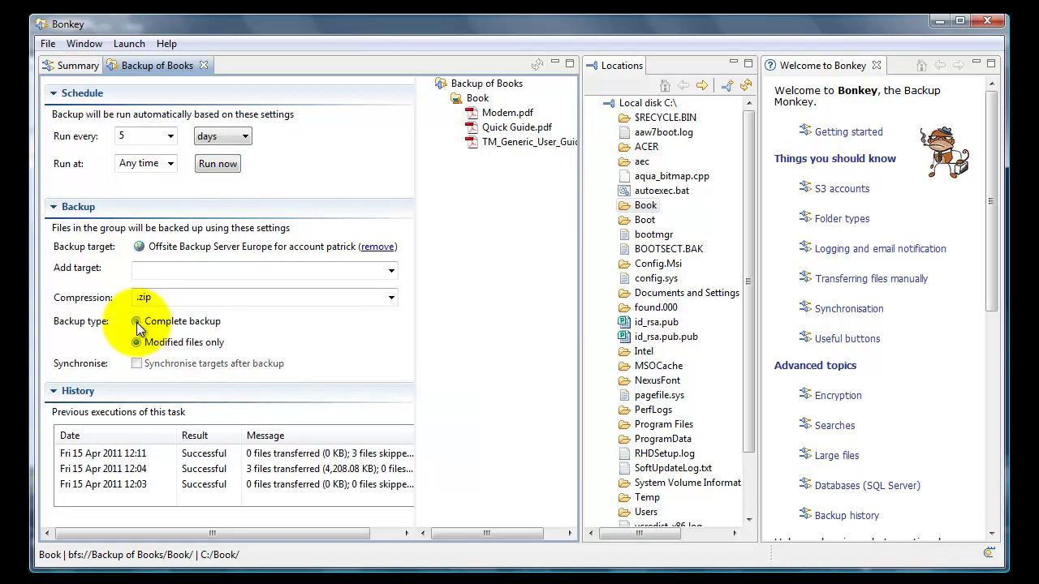
click(215, 164)
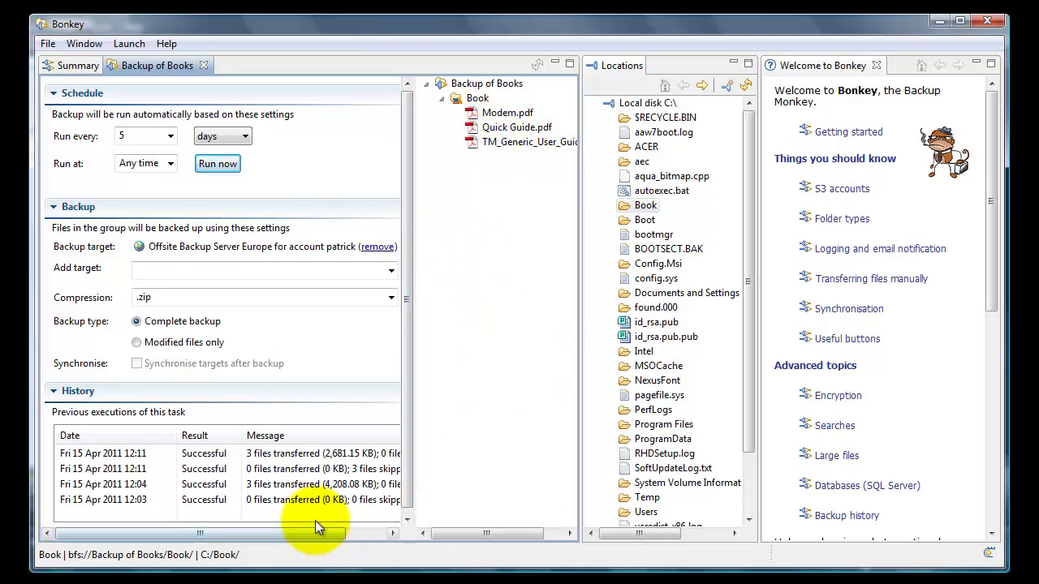
drag(336, 533, 369, 541)
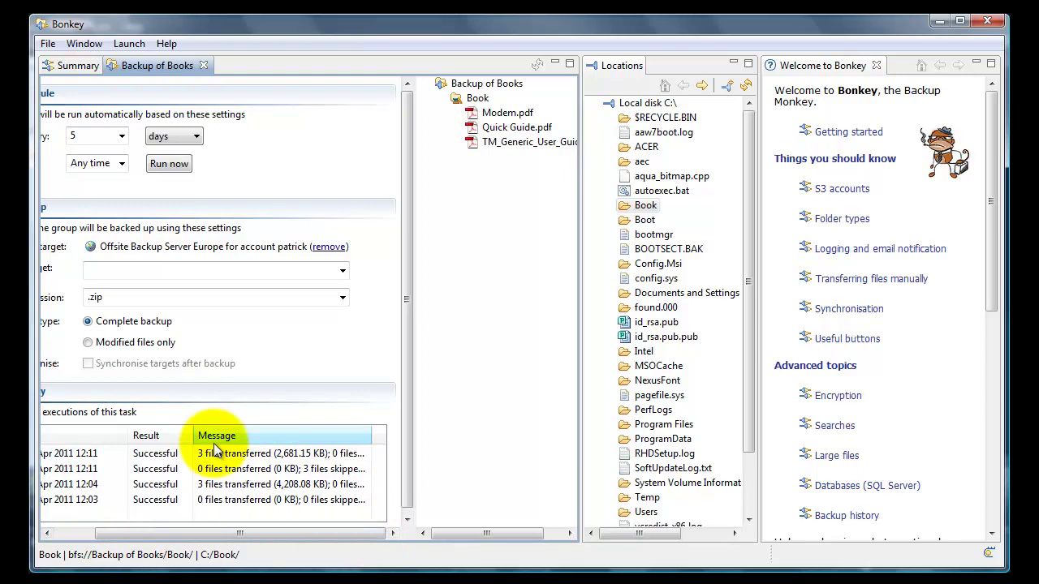
click(229, 484)
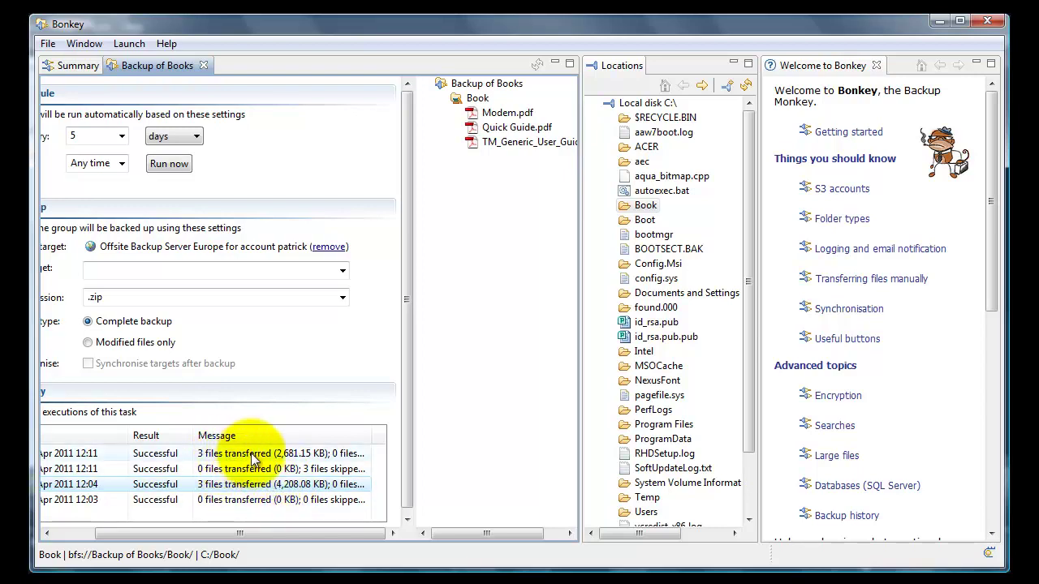
click(276, 454)
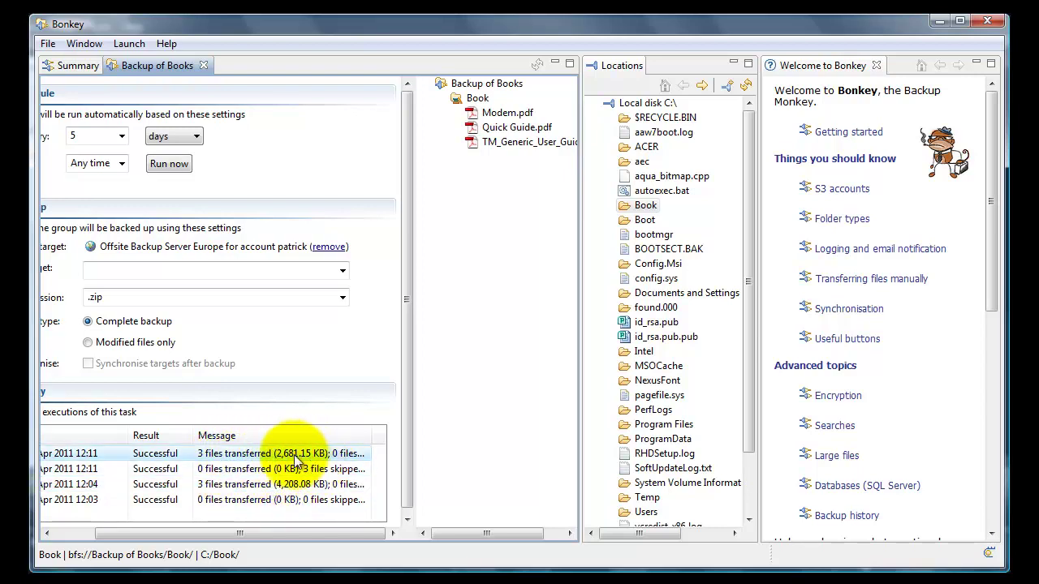